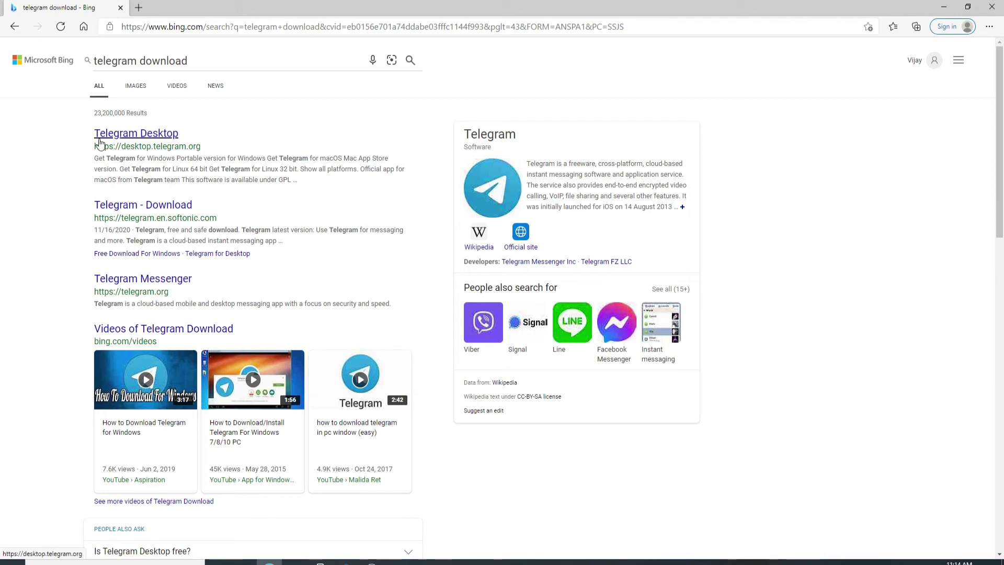
# - Open the official Telegram Desktop download site from the Bing results
pyautogui.click(126, 133)
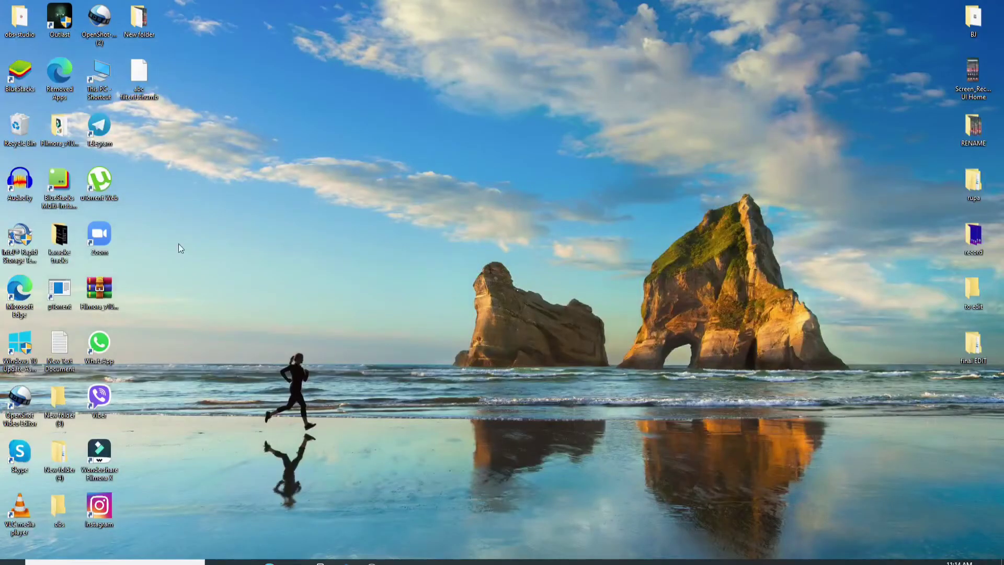
# - Launch Telegram from its desktop shortcut
pyautogui.doubleClick(100, 129)
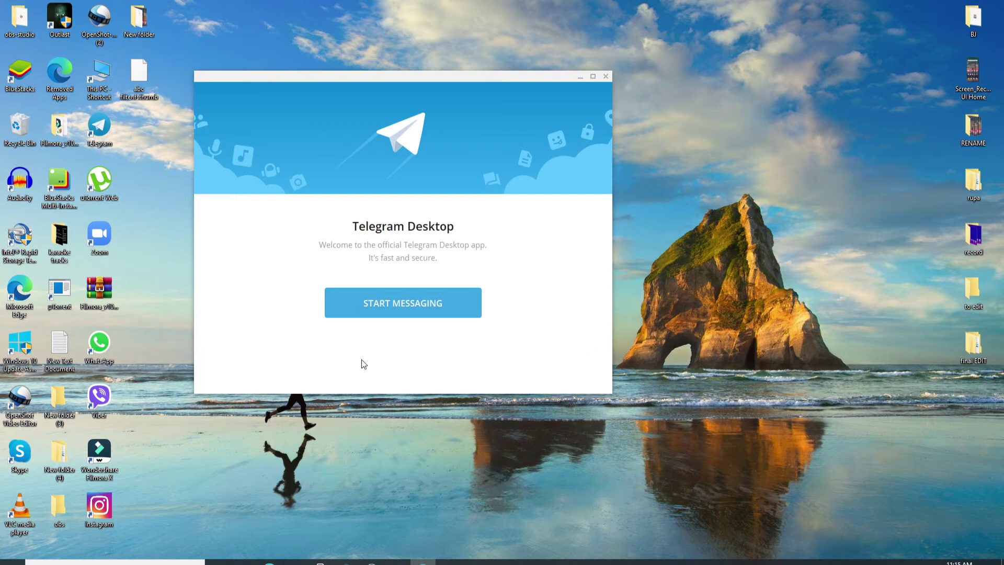
# - Start messaging from the Telegram welcome screen to reach the QR-code login
pyautogui.click(421, 306)
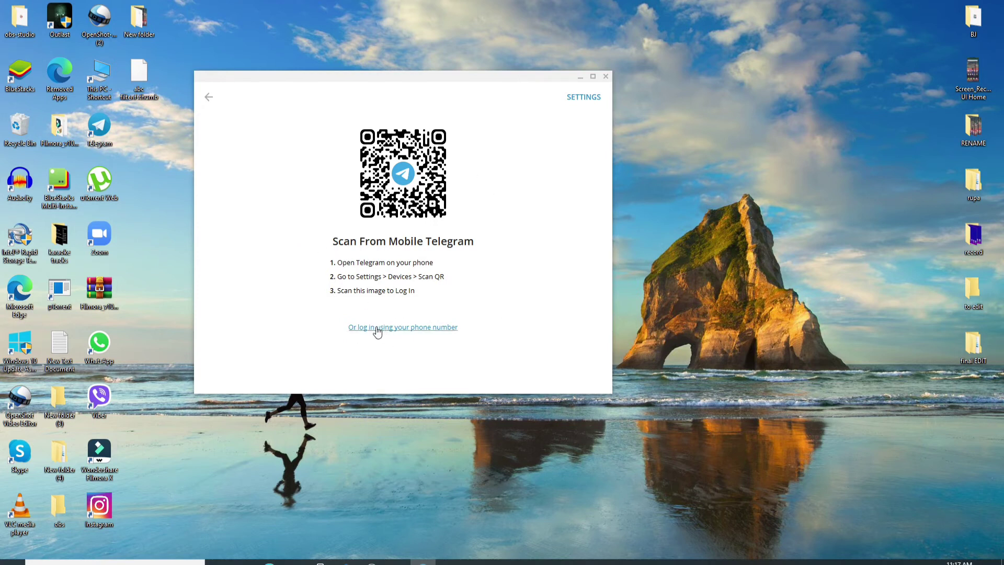
# - Log in by phone number with Nepal (+977) kept as the country, and submit it
pyautogui.click(420, 329)
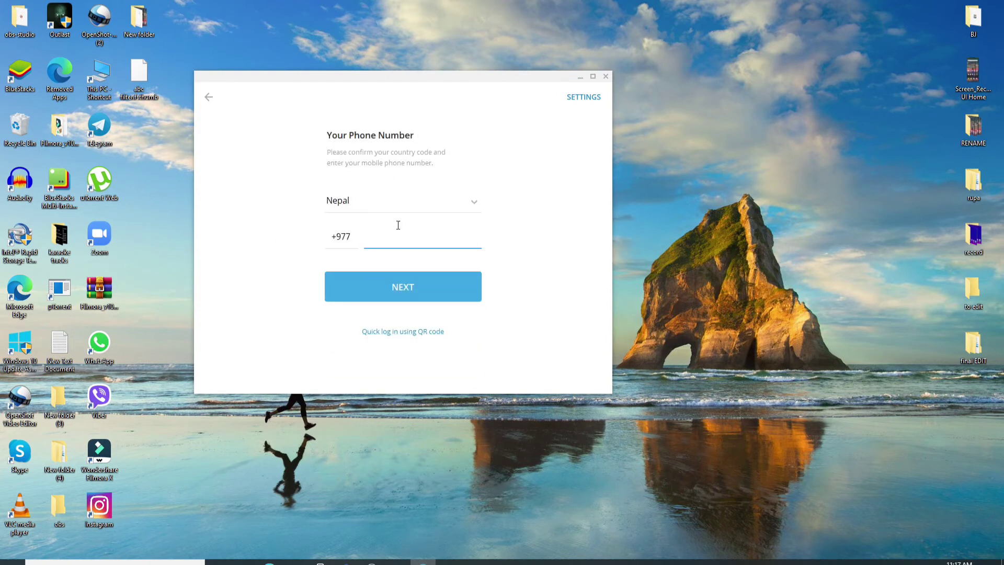
pyautogui.click(473, 203)
pyautogui.scroll(-3, 382, 305)
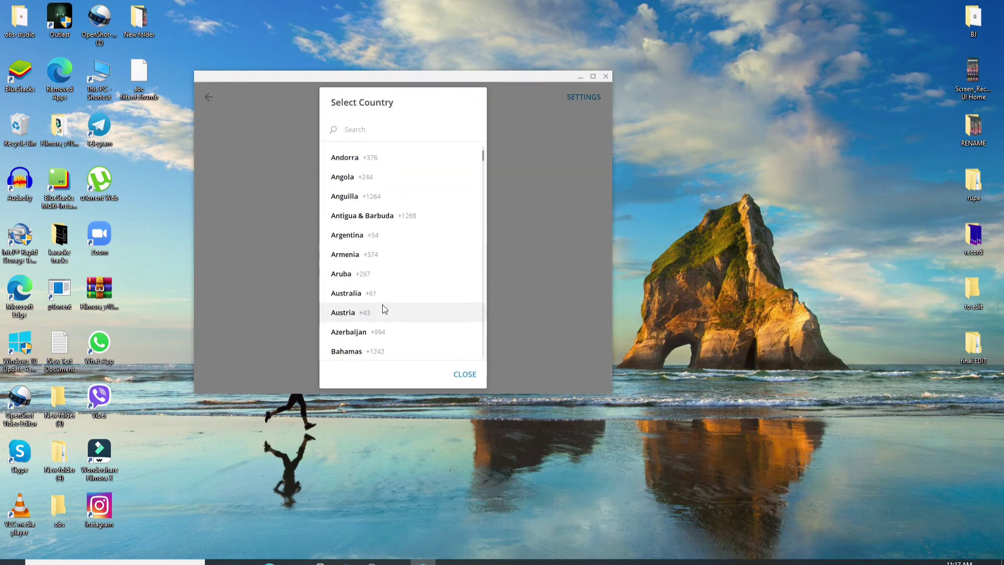
pyautogui.scroll(3, 382, 305)
pyautogui.press('Escape')
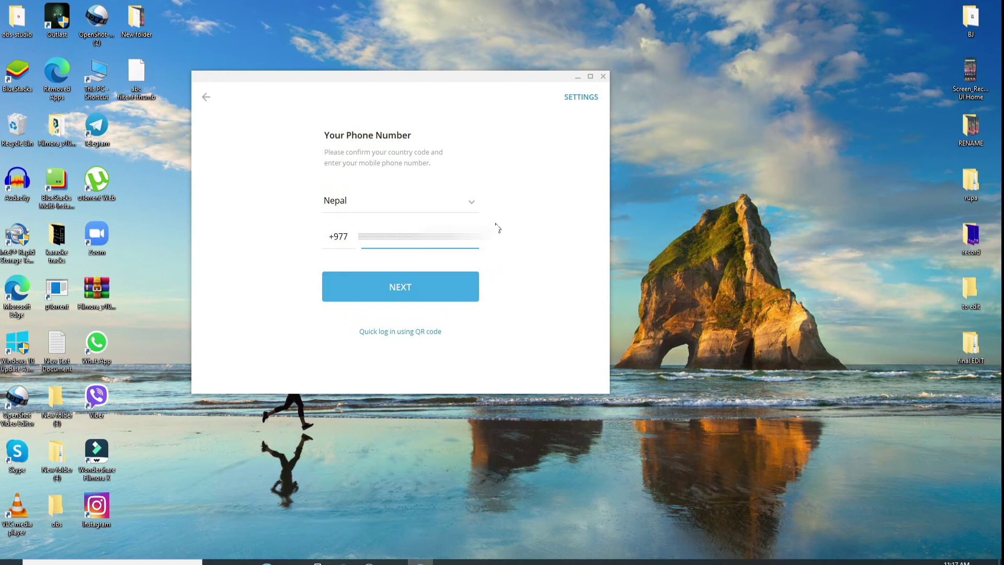
pyautogui.click(403, 286)
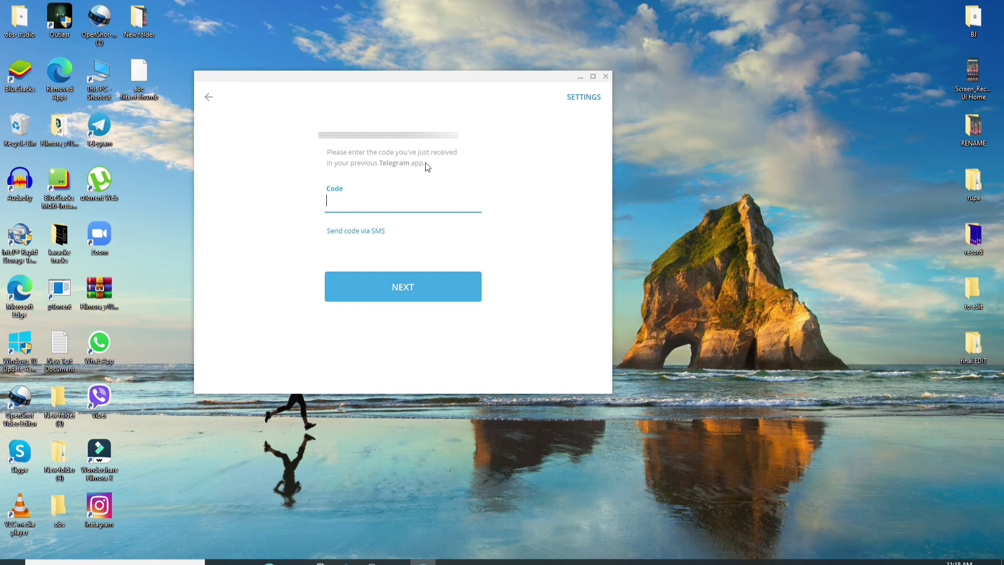
# - Request the activation code by SMS instead of the Telegram app
pyautogui.click(361, 232)
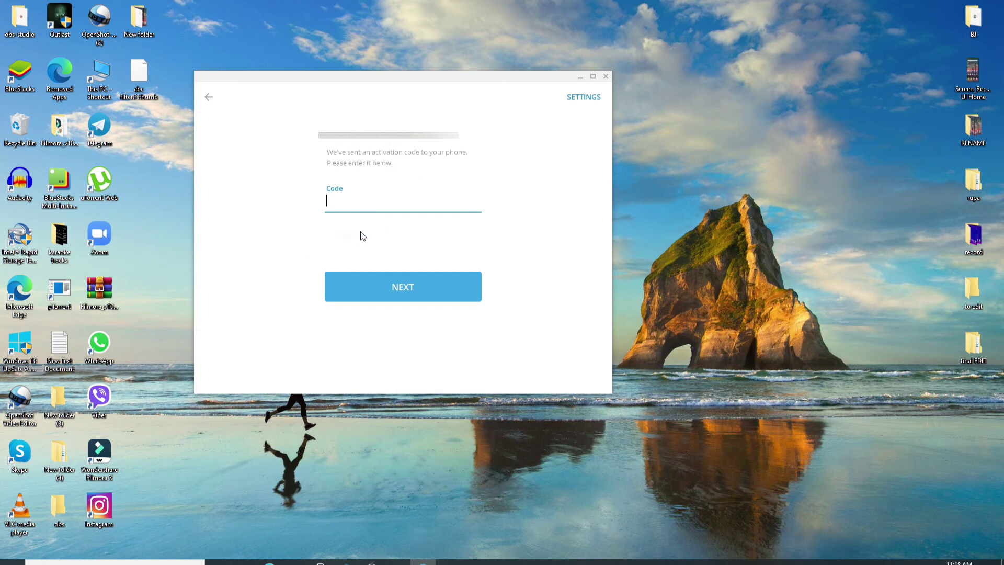